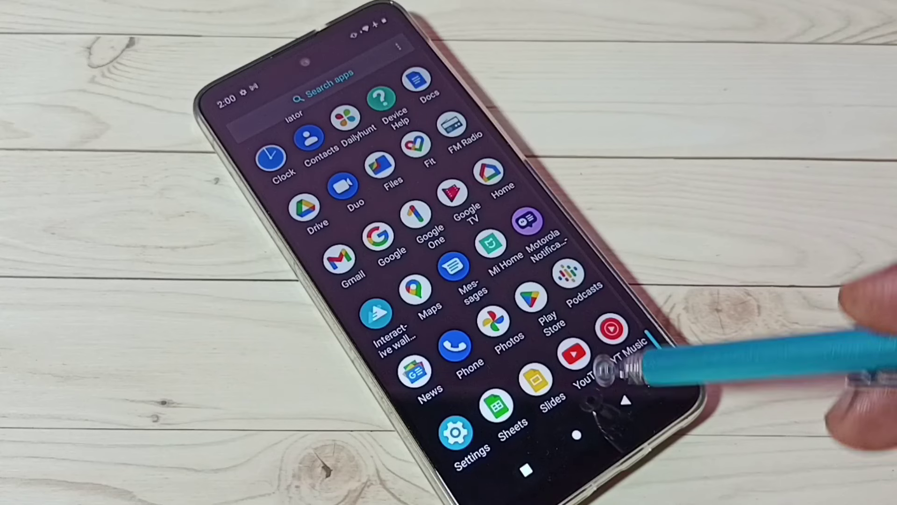
# Search apps for 'yo' to confirm YouTube is listed, then clear recents and return home.
pyautogui.click(337, 77)
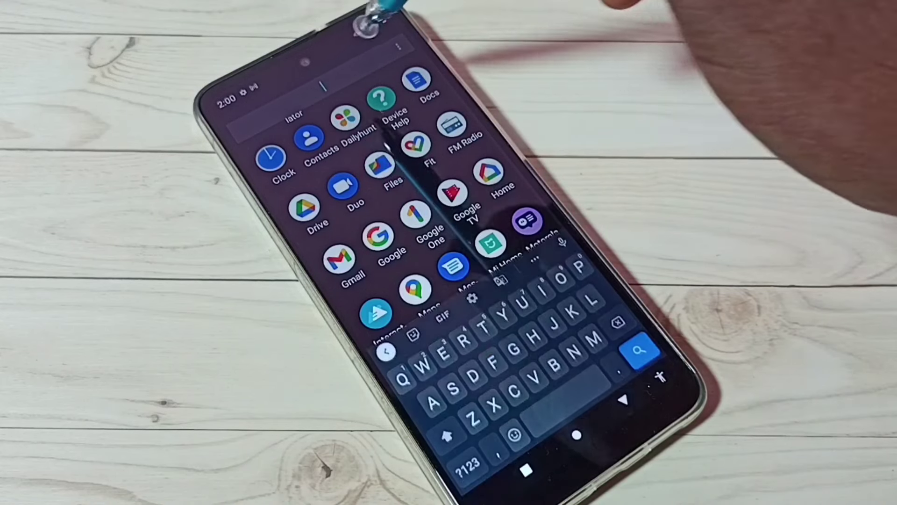
pyautogui.write('y')
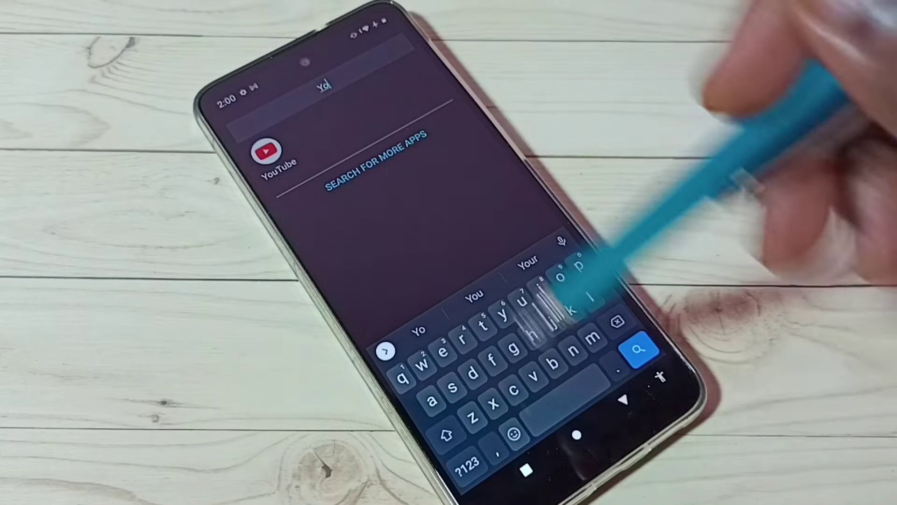
pyautogui.click(529, 477)
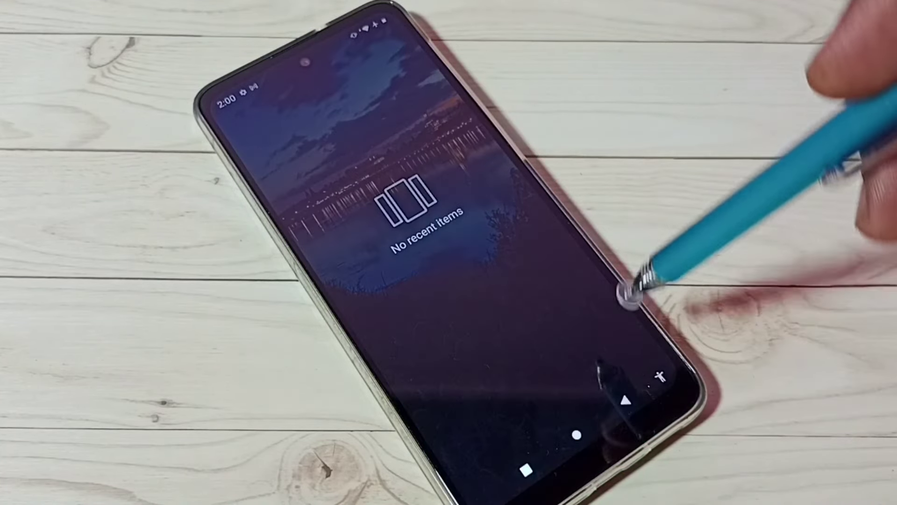
pyautogui.click(631, 403)
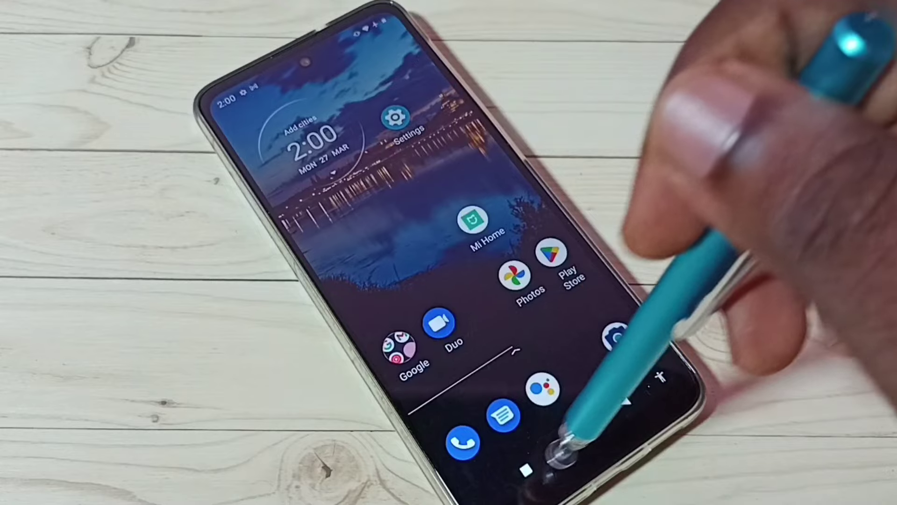
pyautogui.click(582, 449)
pyautogui.click(634, 403)
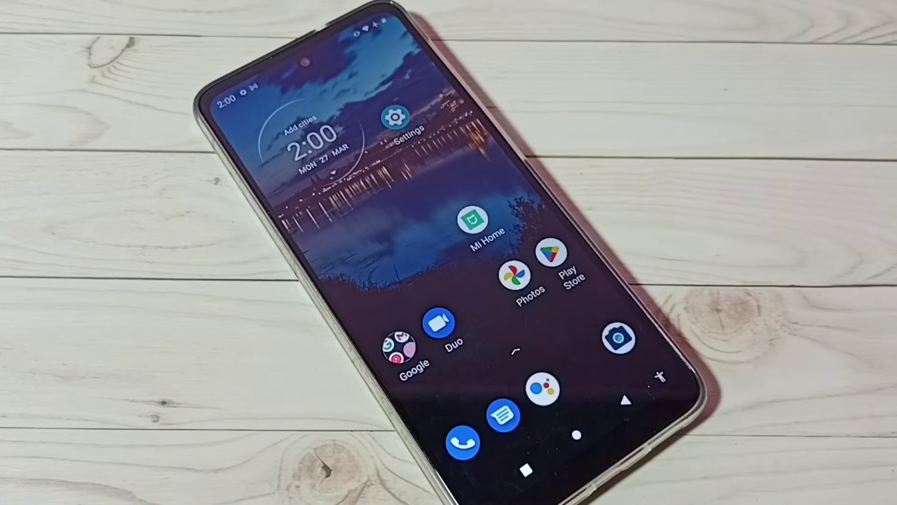